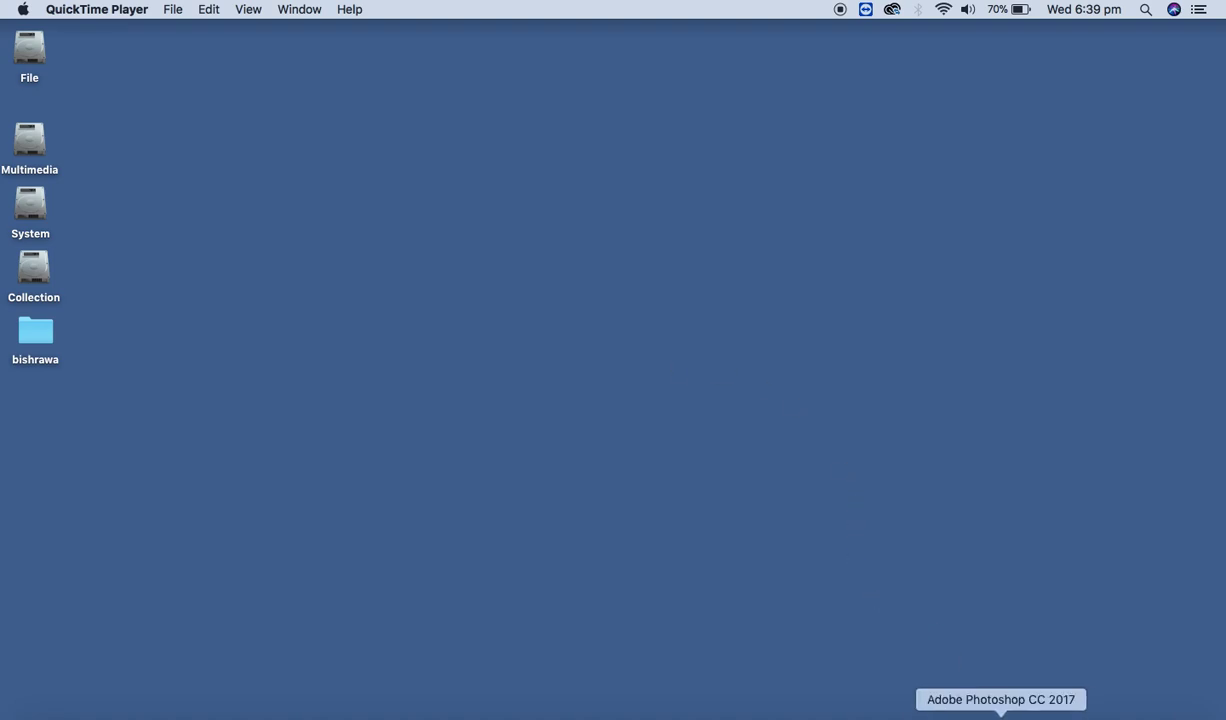
Step: Launch Photoshop and open arjun.JPG from the File drive
click(980, 712)
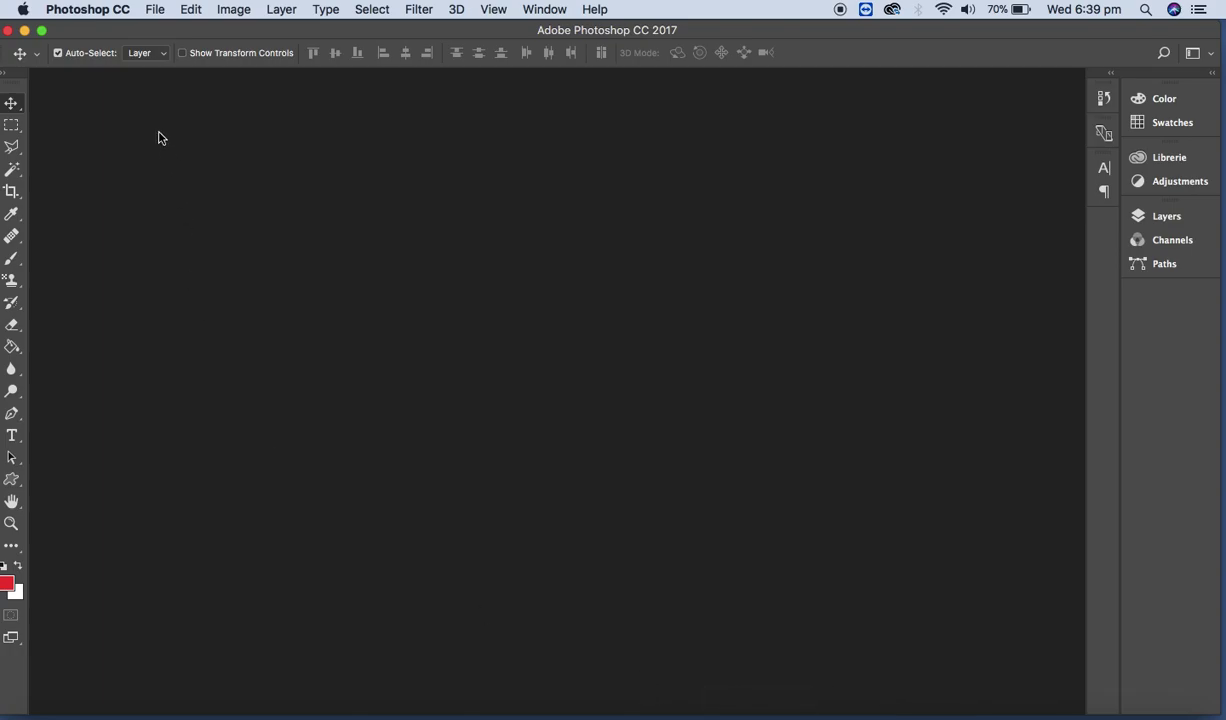
click(154, 14)
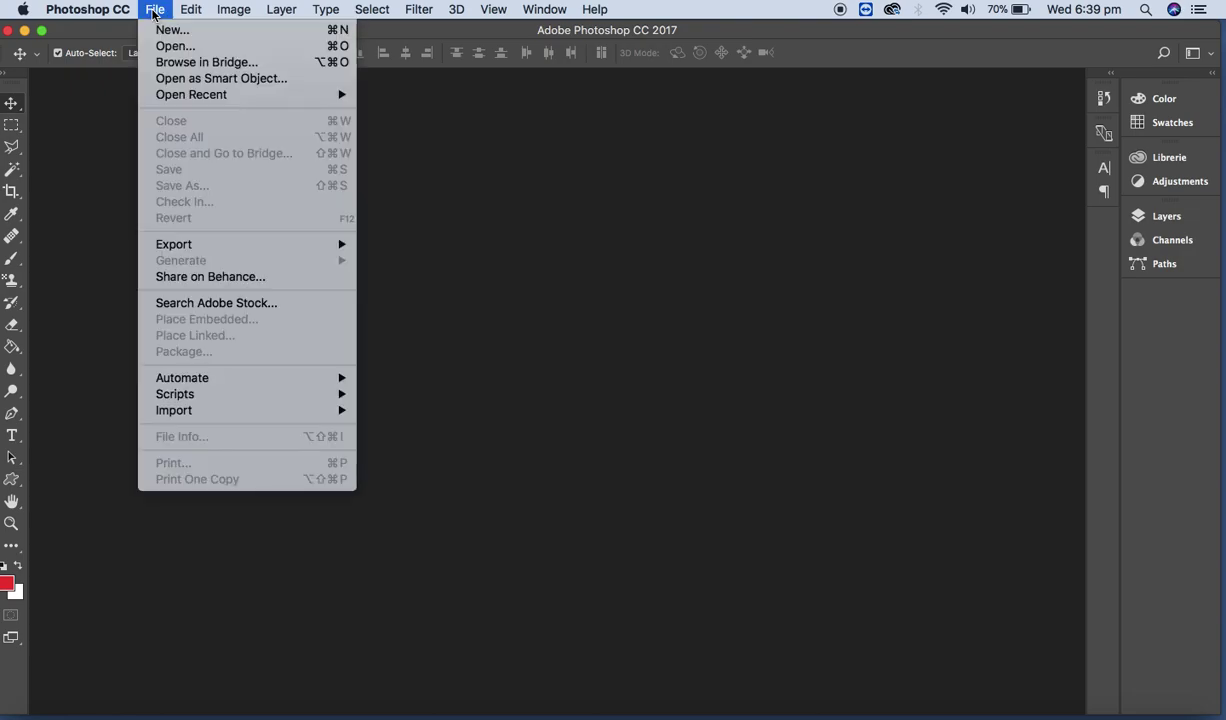
click(198, 46)
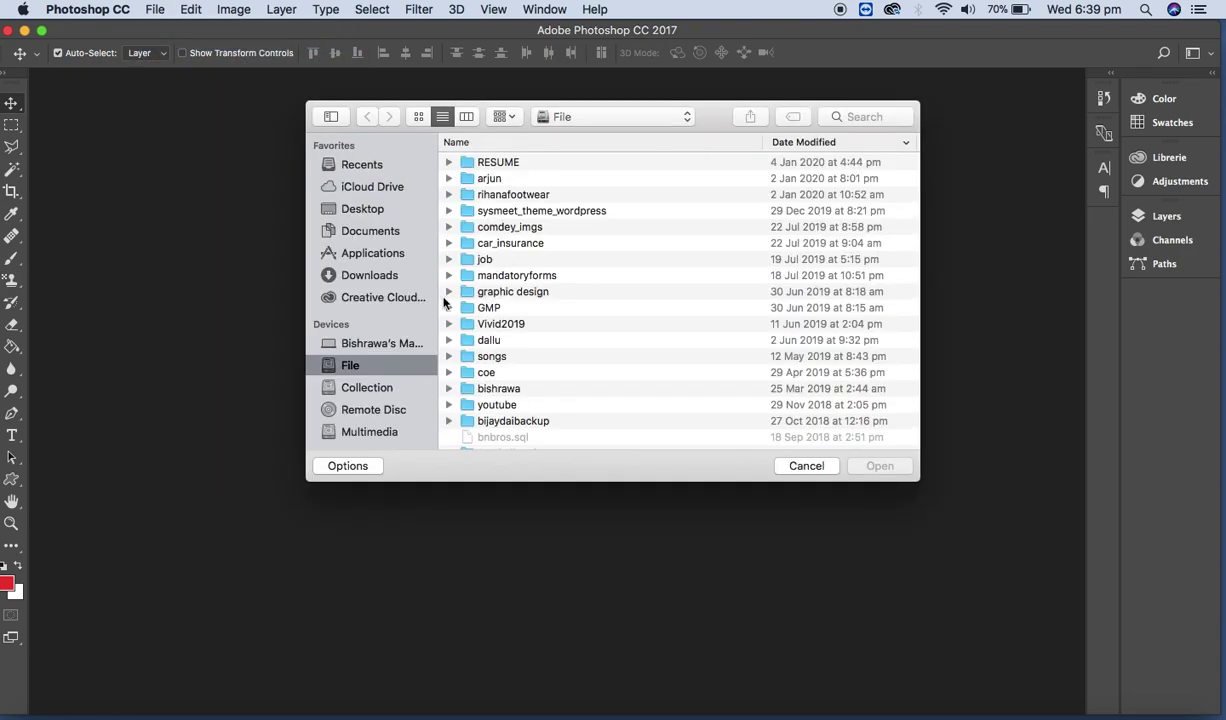
scroll(500, 405, down, 5)
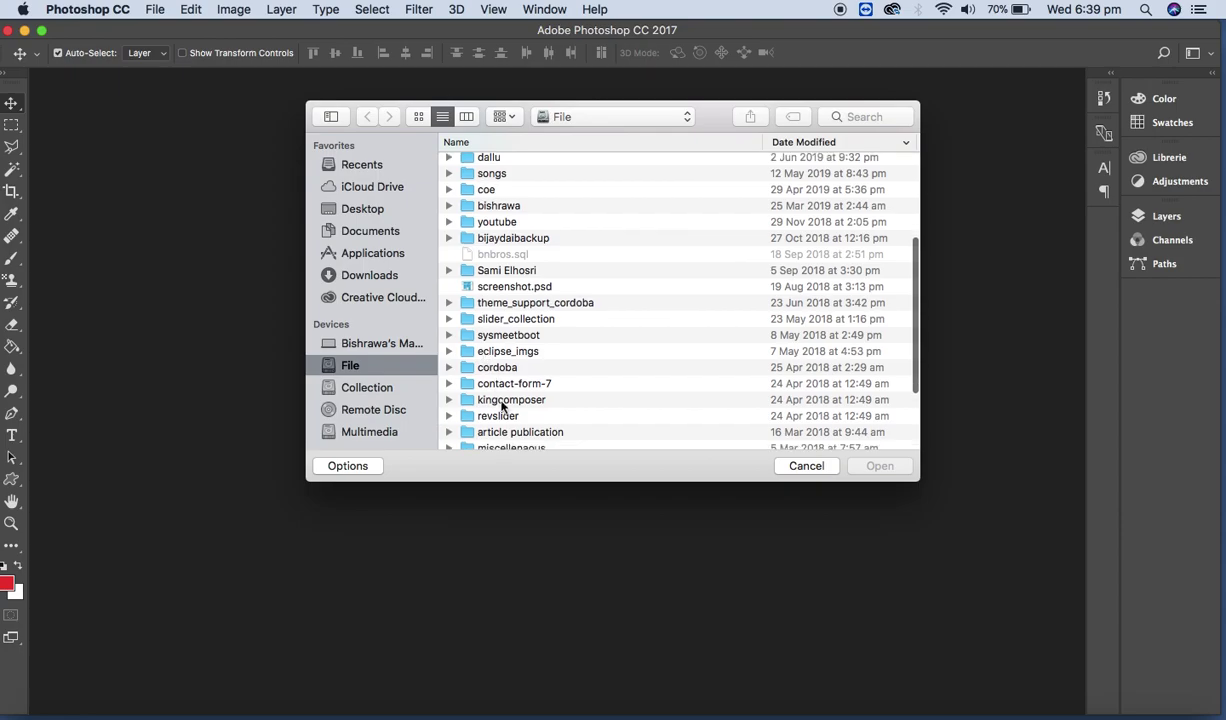
scroll(534, 387, down, 3)
click(505, 441)
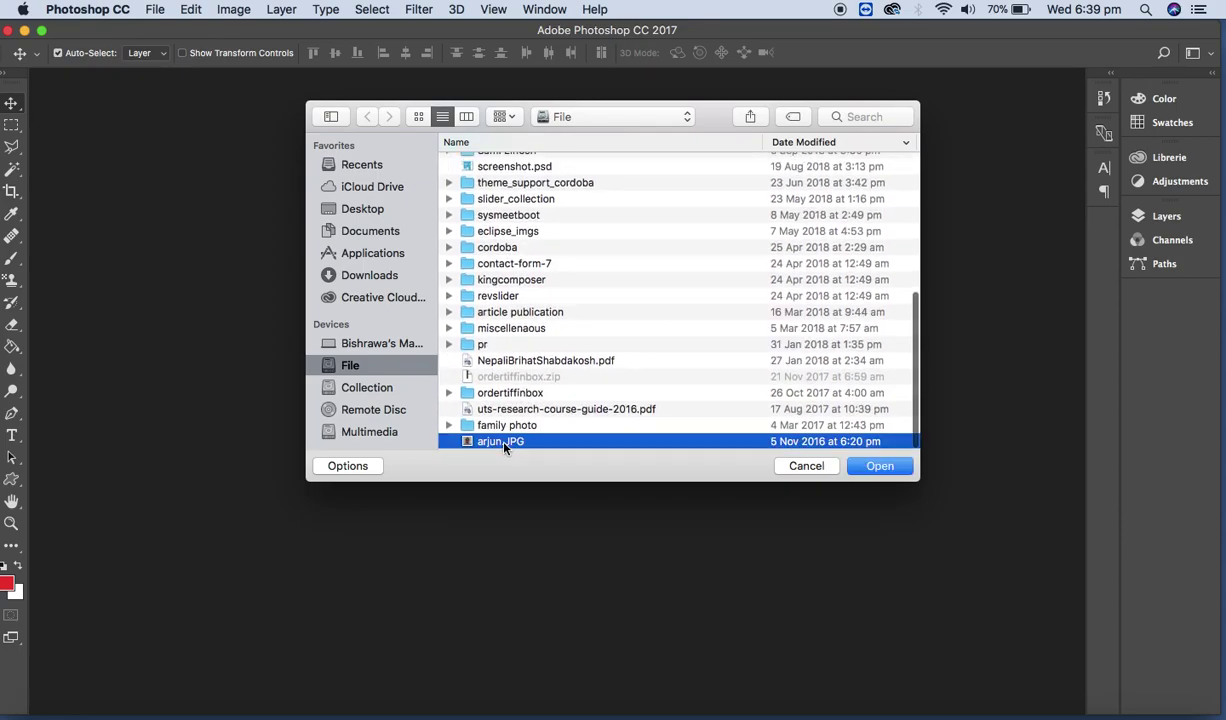
click(879, 467)
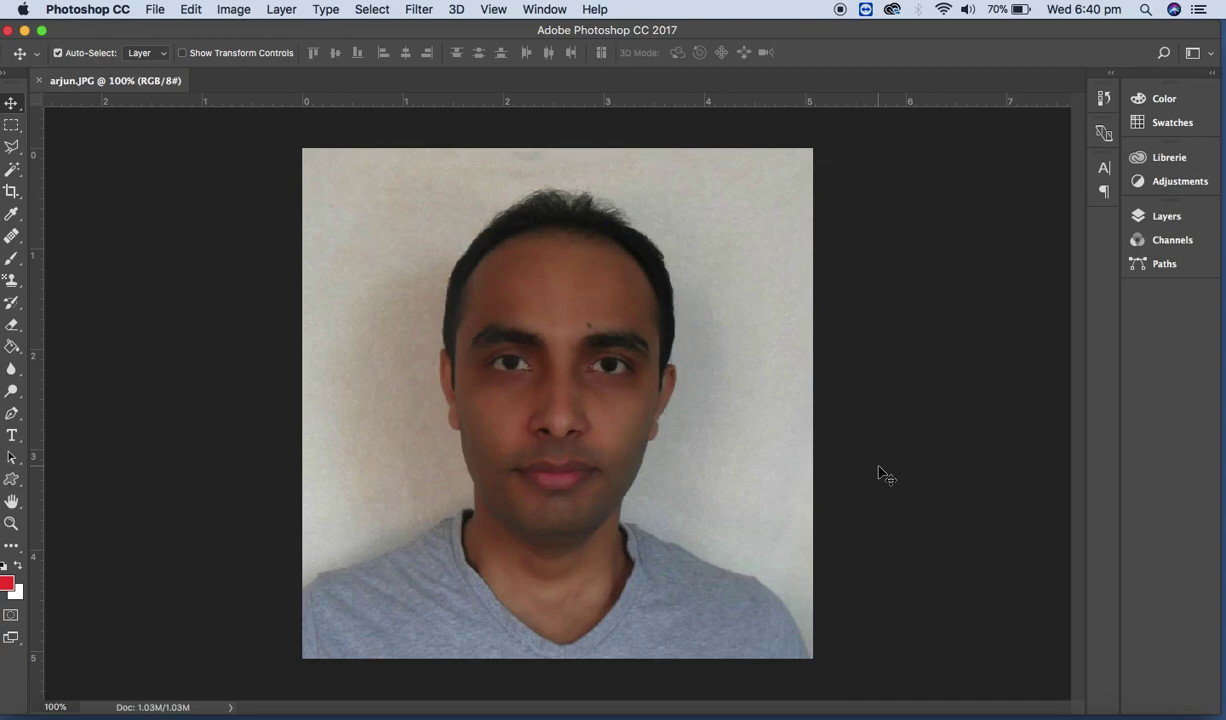
Step: Duplicate the Background into Layer 1 with Cmd+J, redoing the copy after deleting the first
click(283, 12)
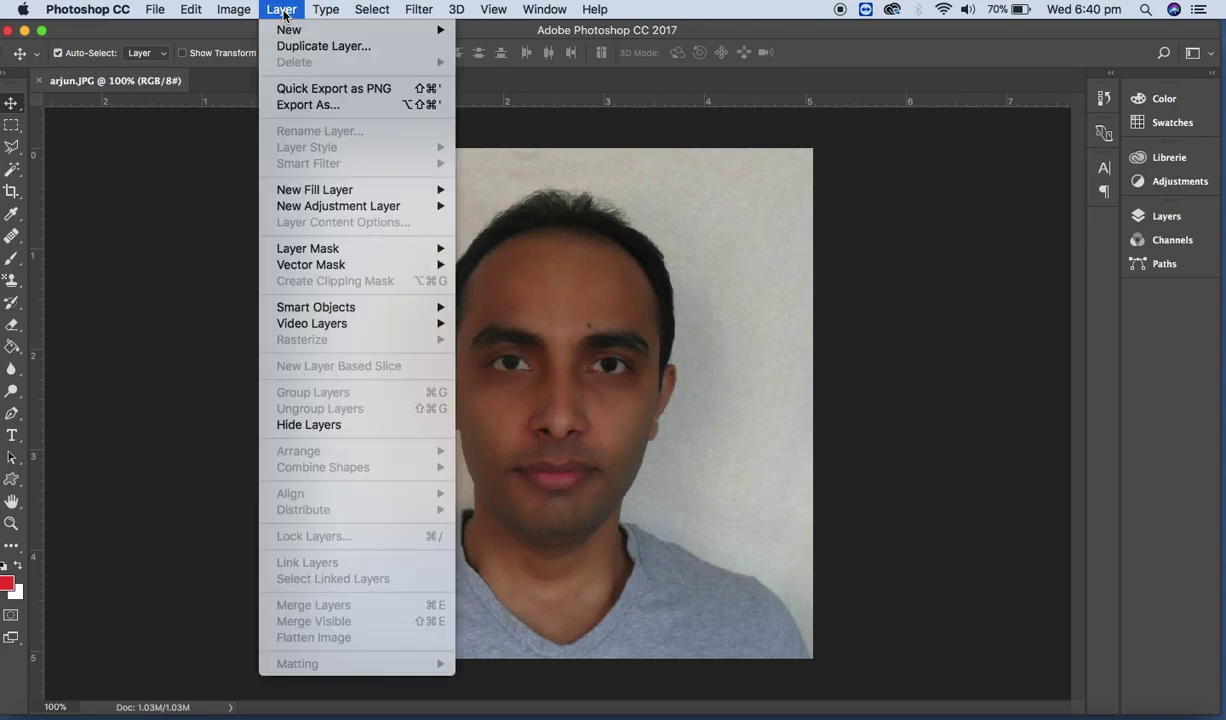
mouse_move(300, 30)
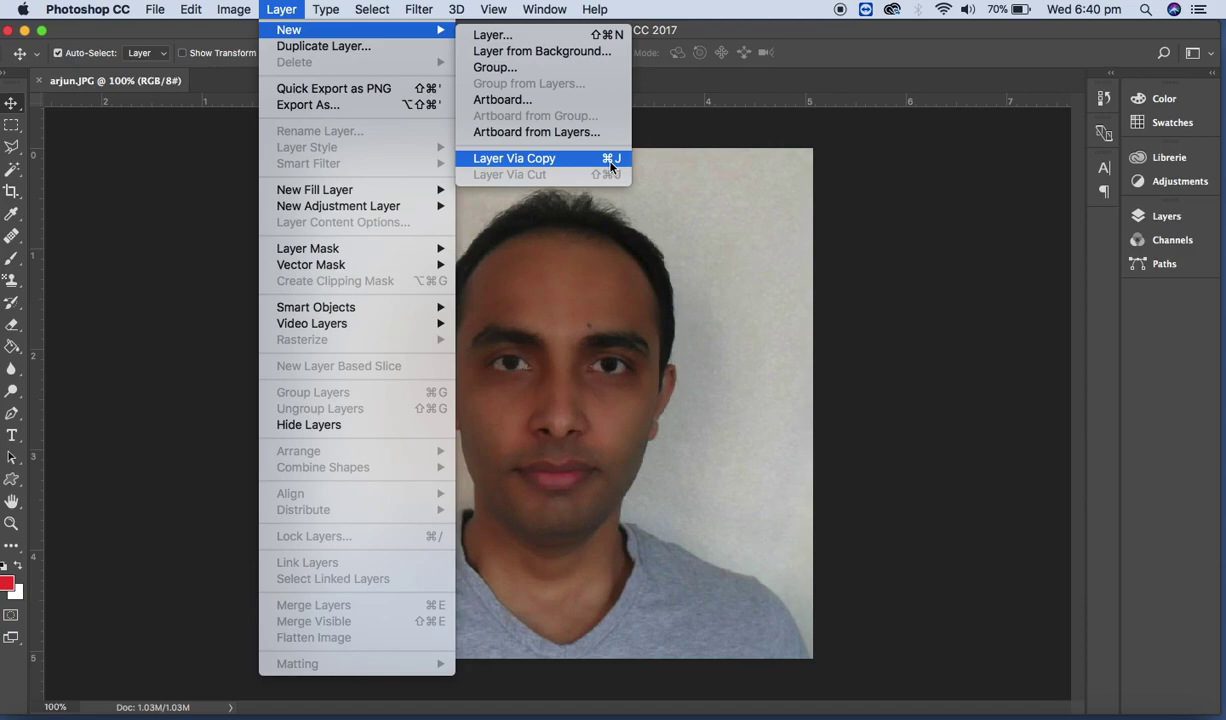
click(728, 245)
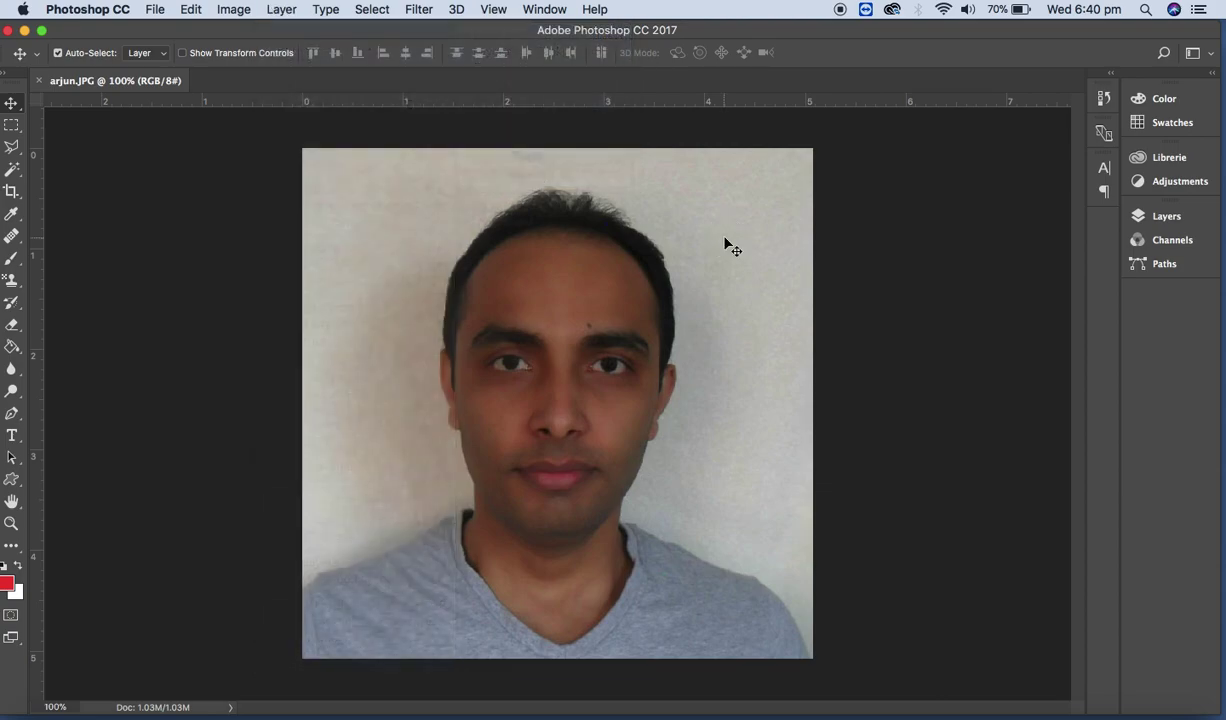
key(ctrl+j)
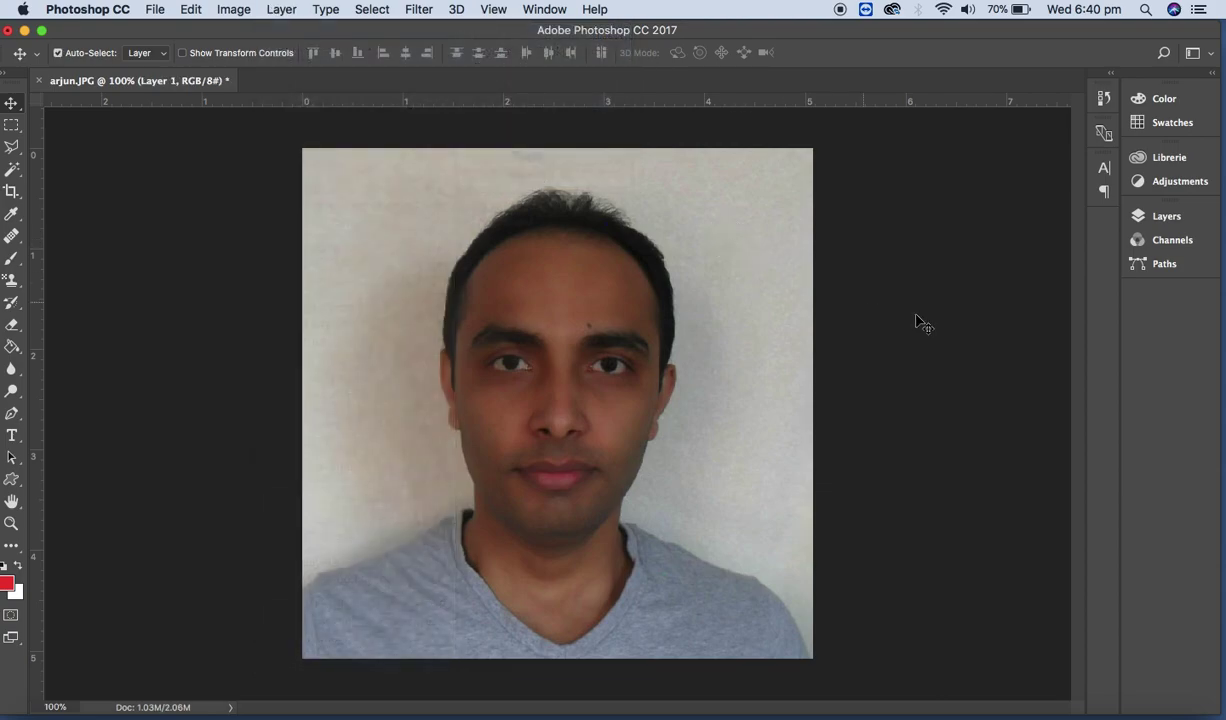
click(1170, 217)
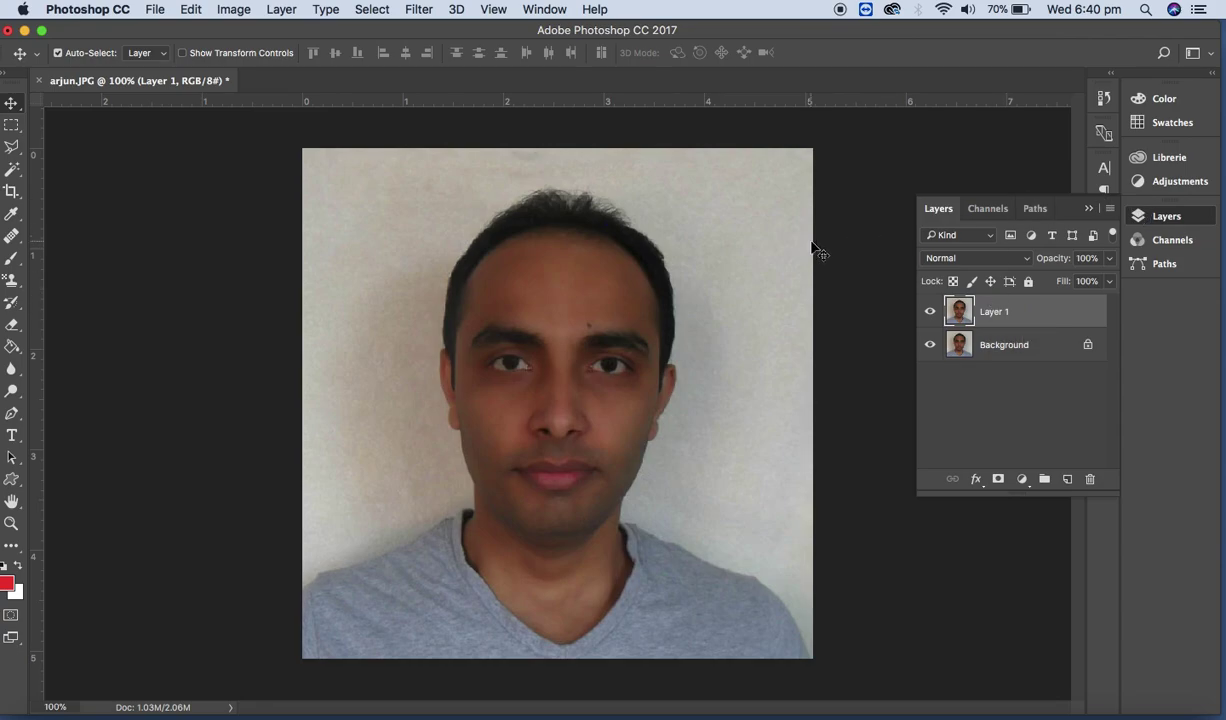
drag(940, 310, 1090, 478)
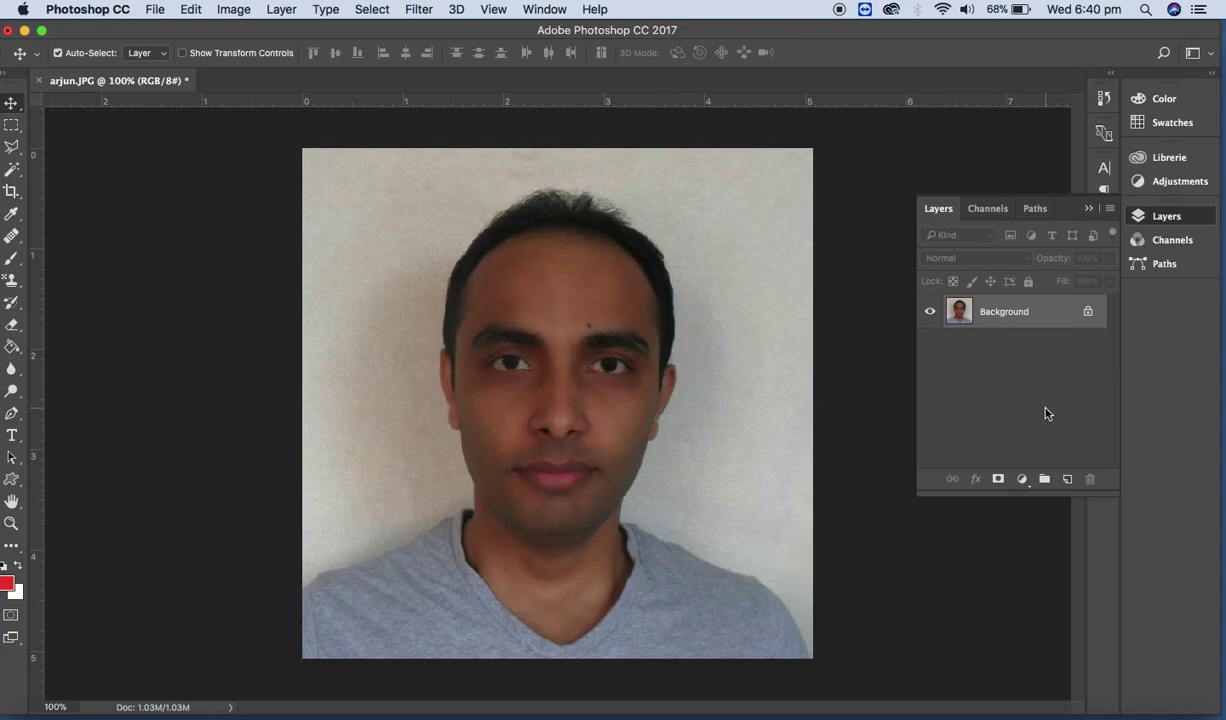
key(super+j)
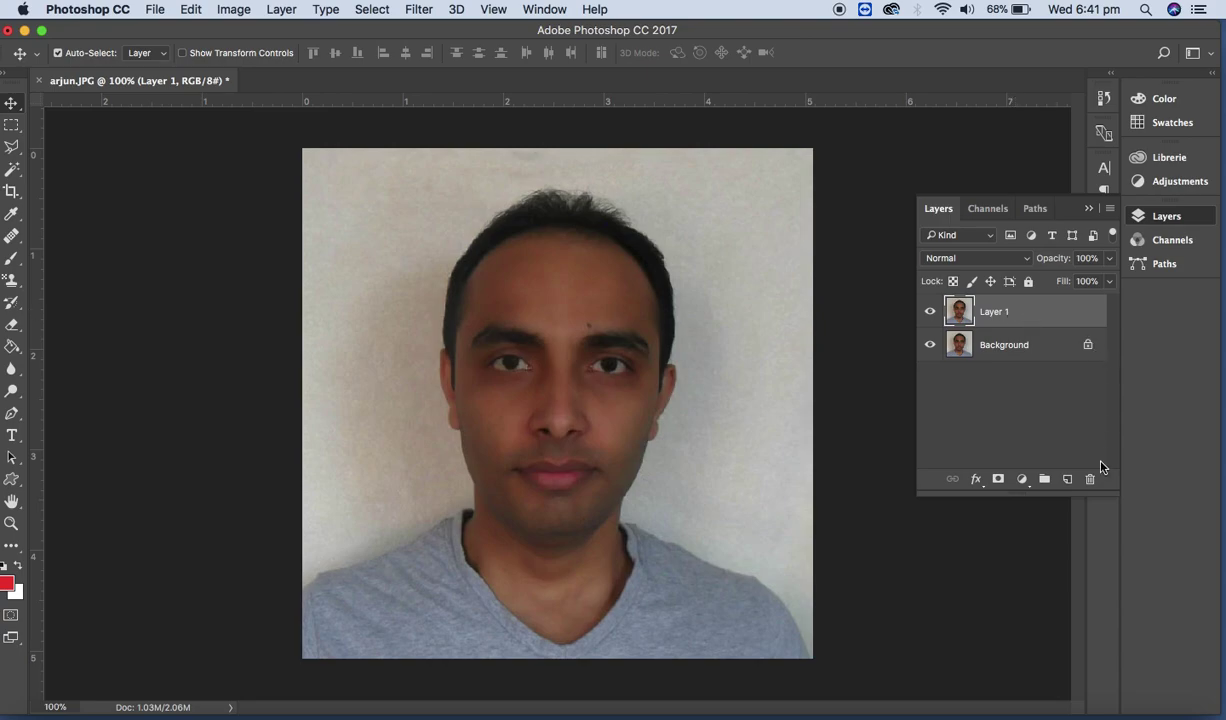
Step: Add a Hue/Saturation adjustment layer with Saturation set to -100
click(1022, 481)
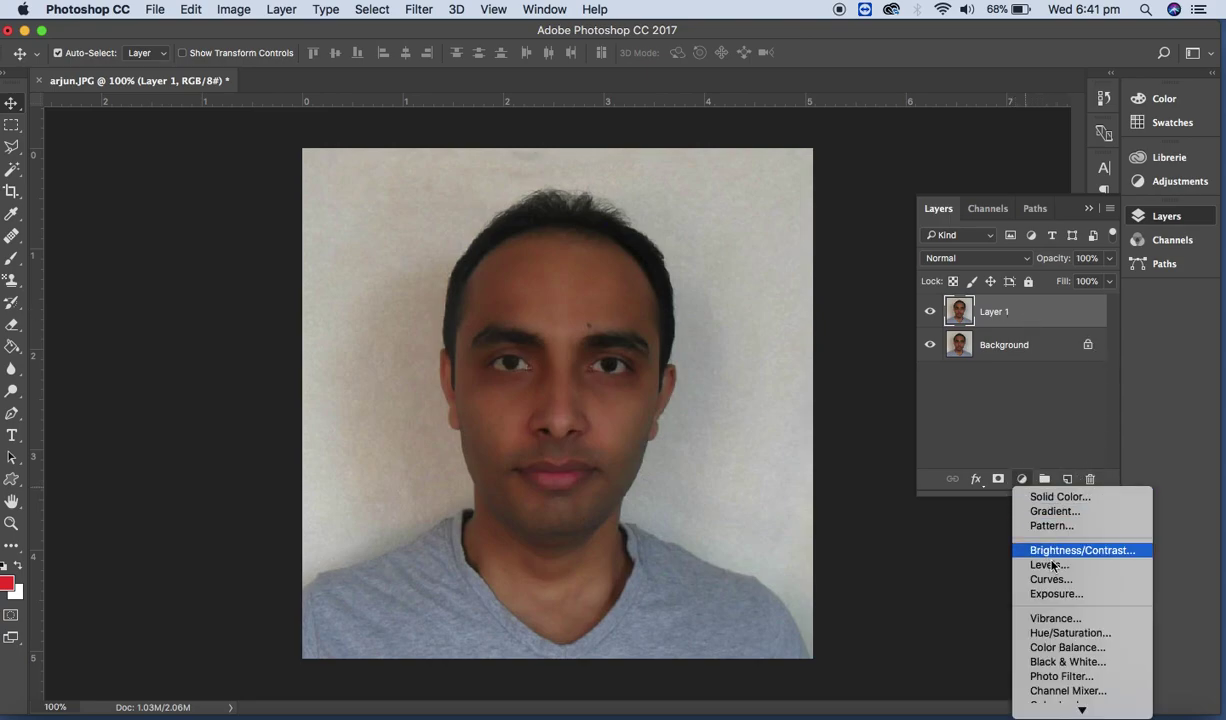
click(1058, 633)
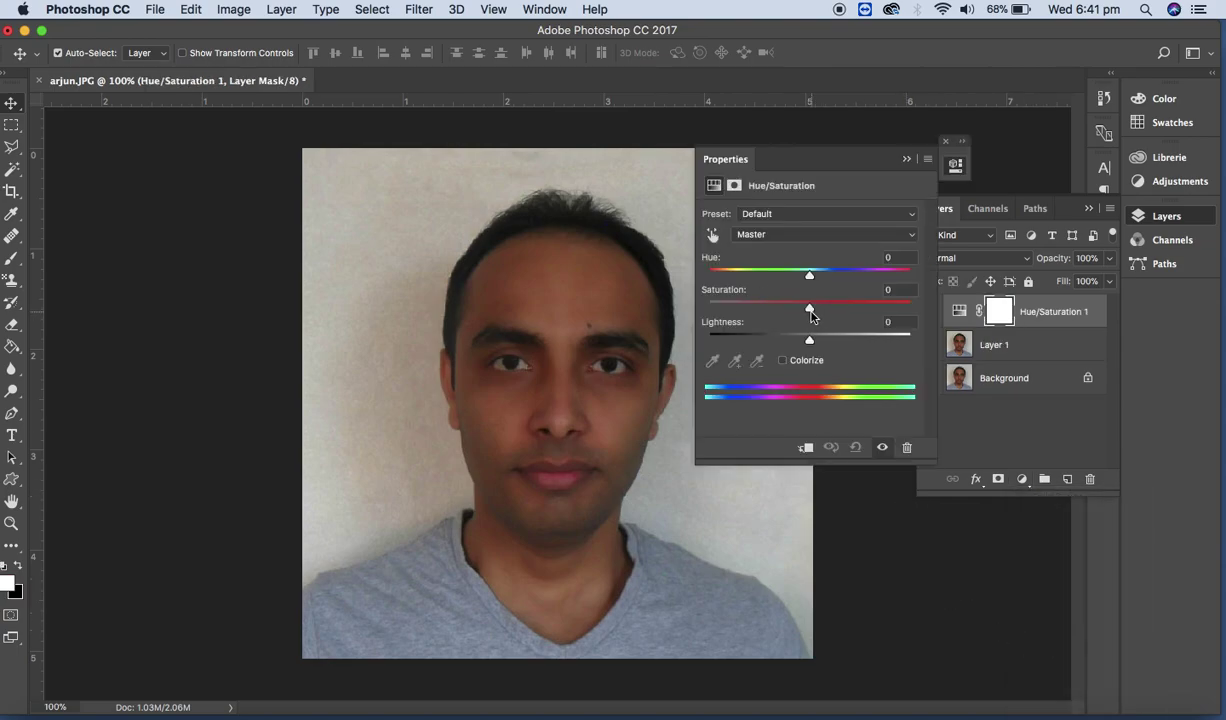
drag(810, 312, 671, 305)
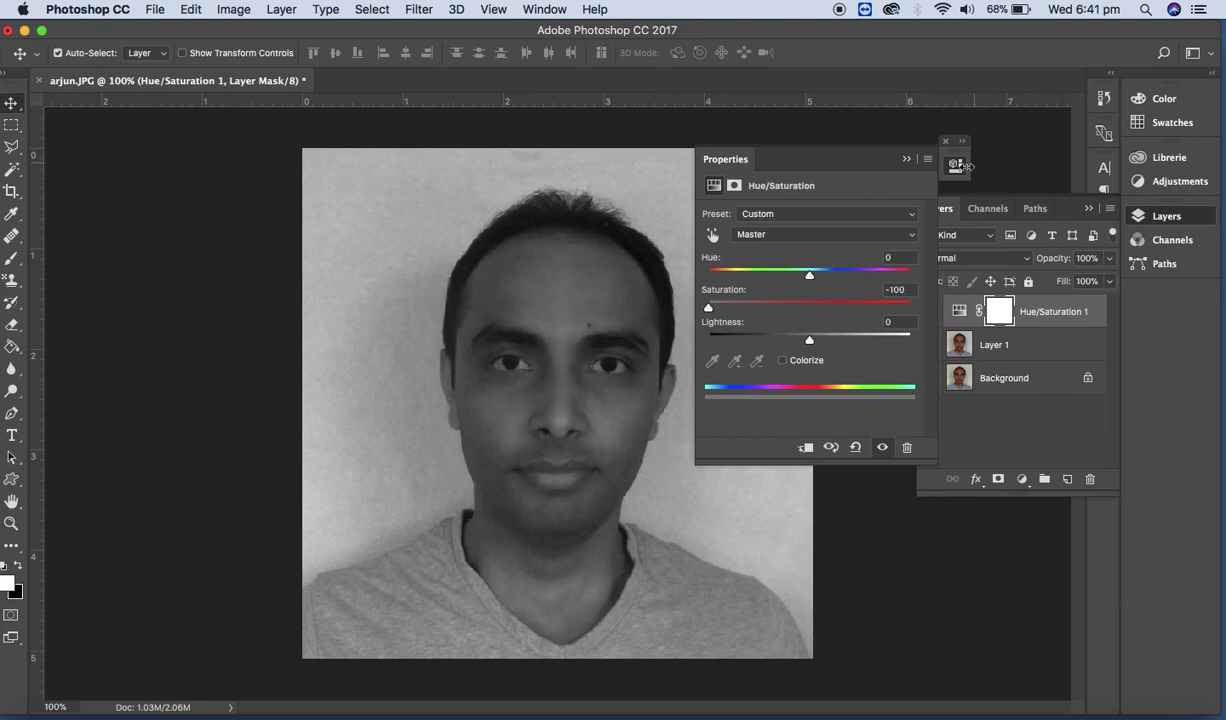
click(946, 142)
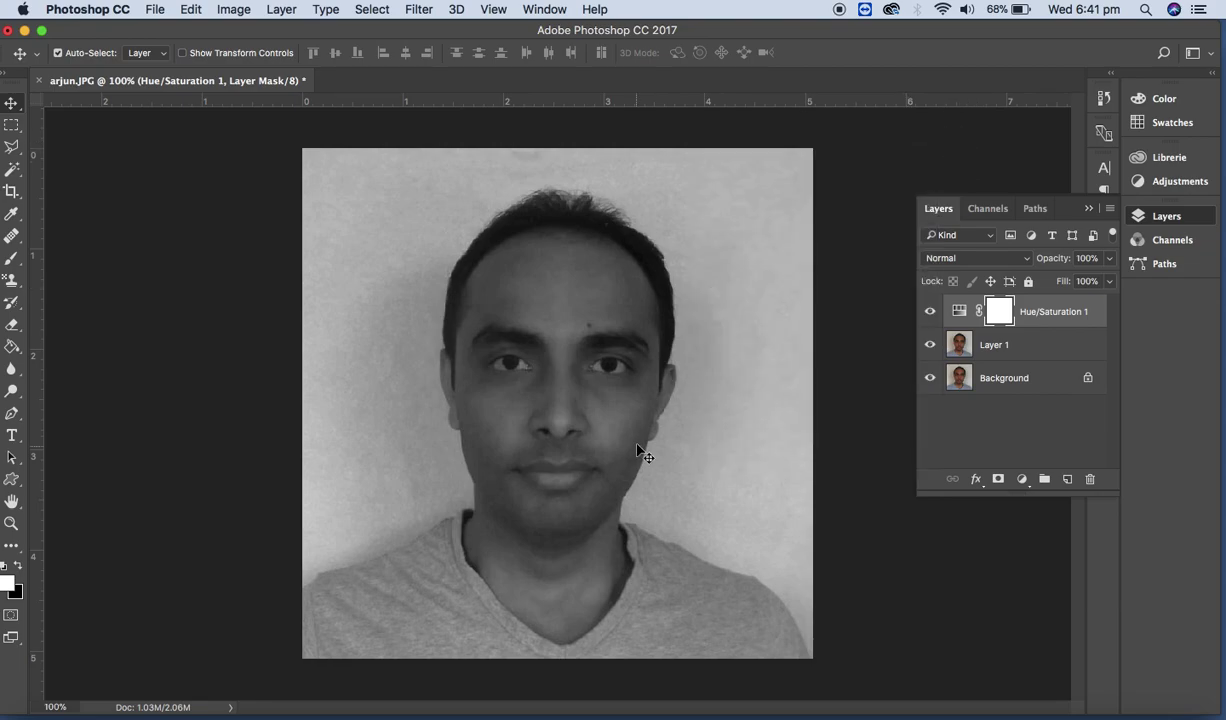
Step: Select Layer 1 and set its blend mode to Color Dodge
click(1012, 346)
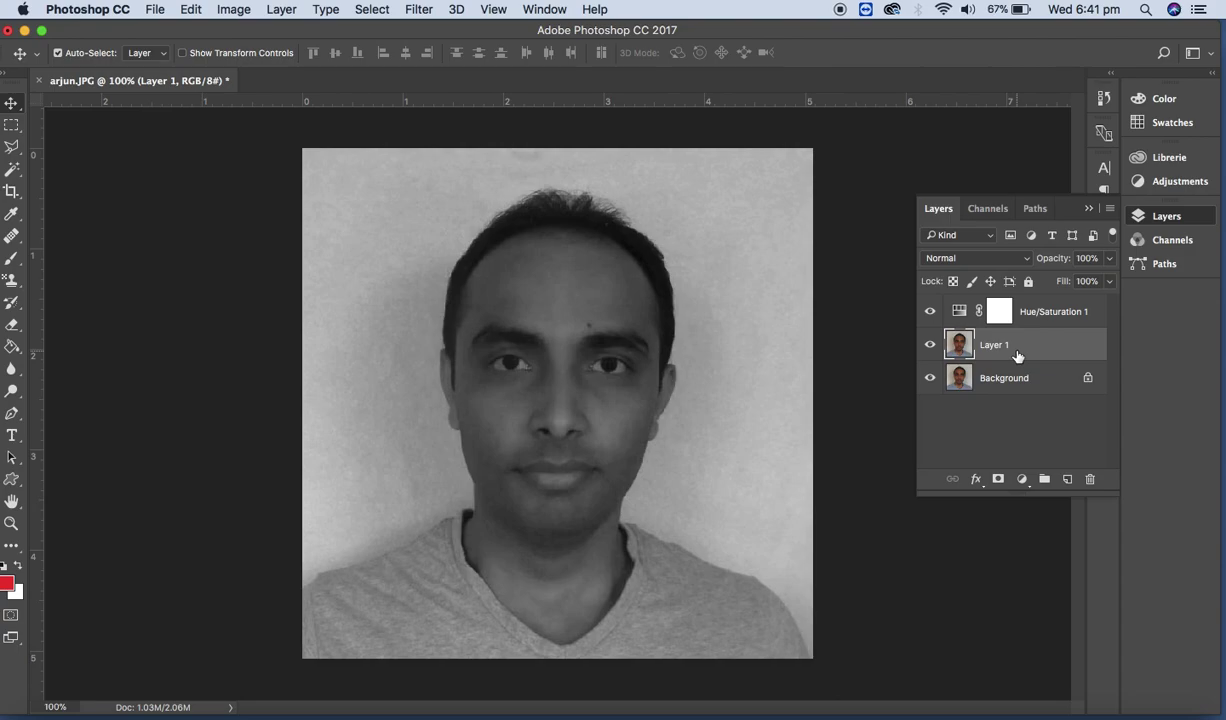
click(1029, 262)
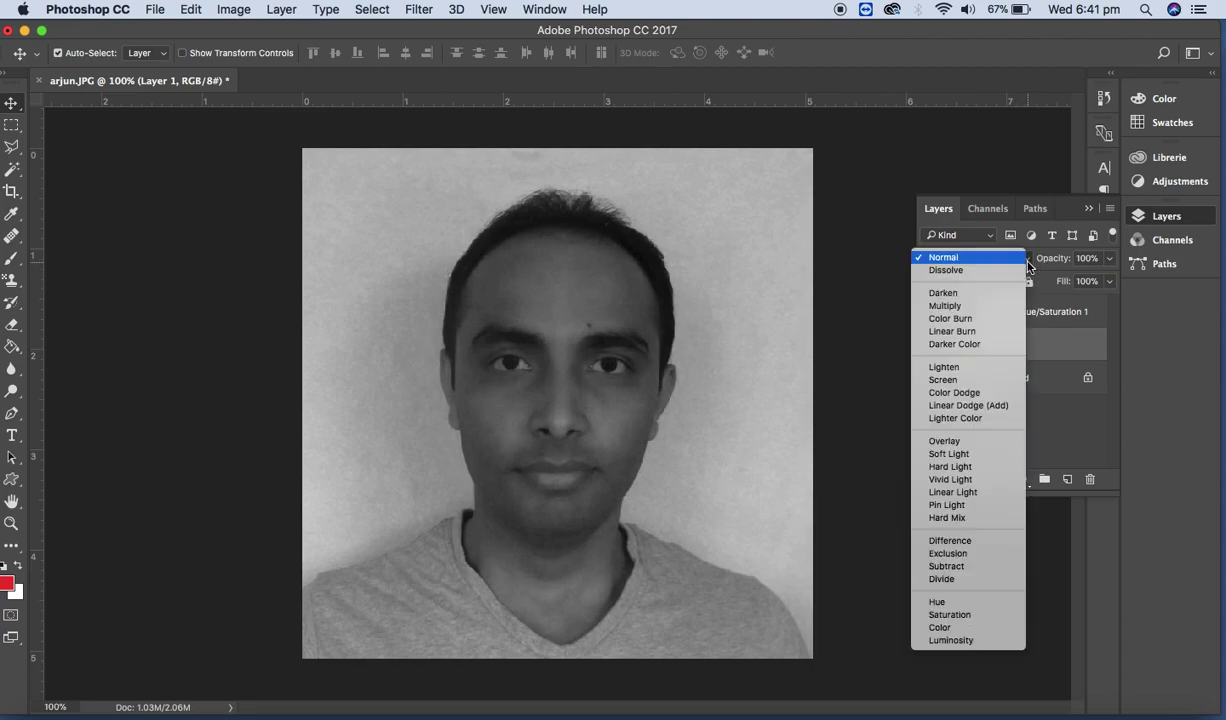
click(969, 393)
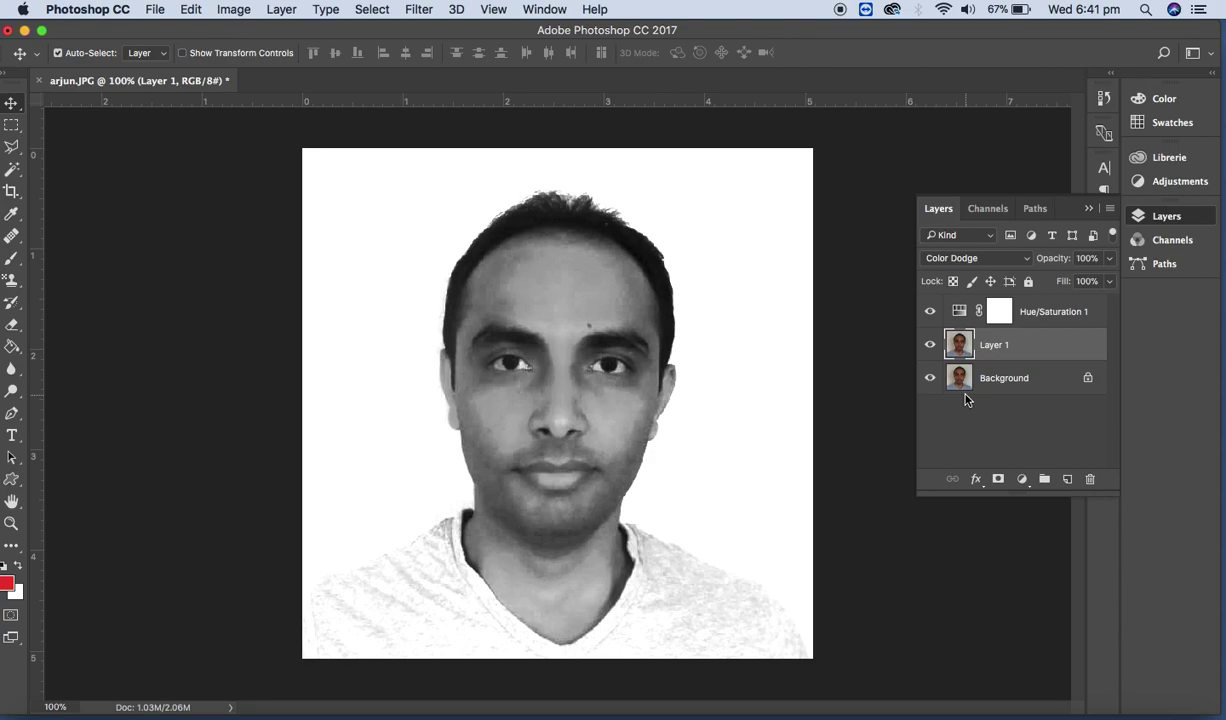
click(234, 10)
mouse_move(261, 56)
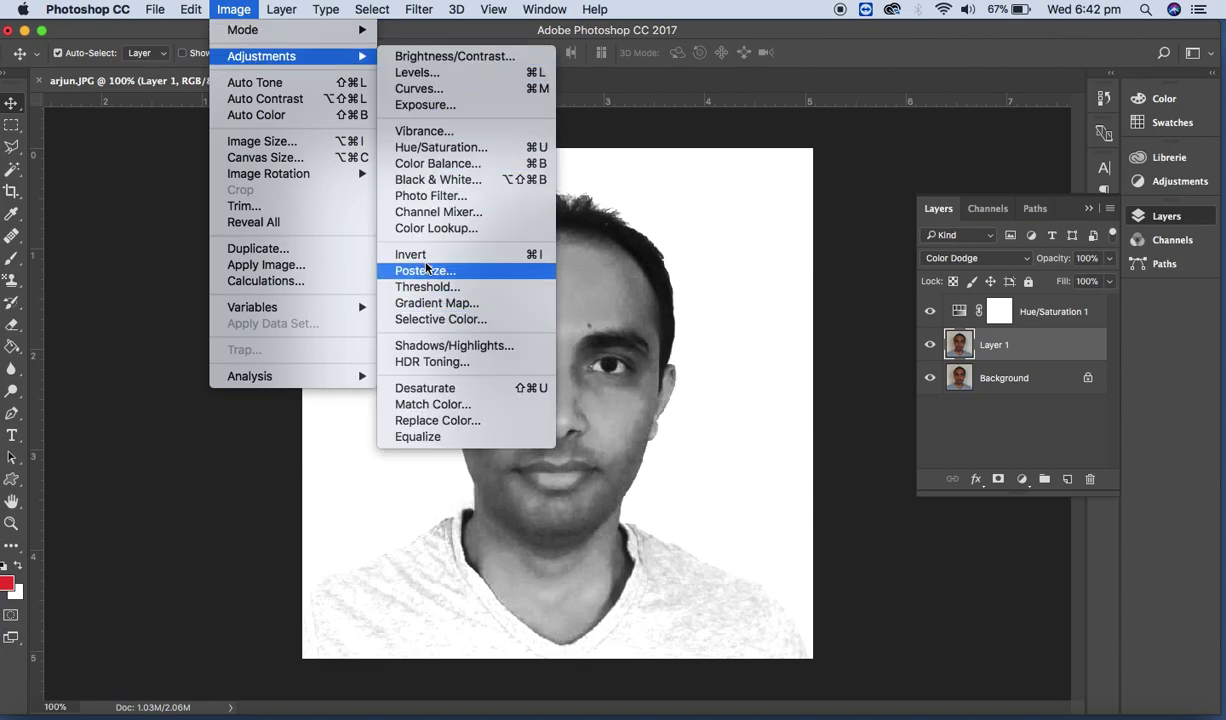
Step: Invert Layer 1's colours with Image > Adjustments > Invert
click(546, 262)
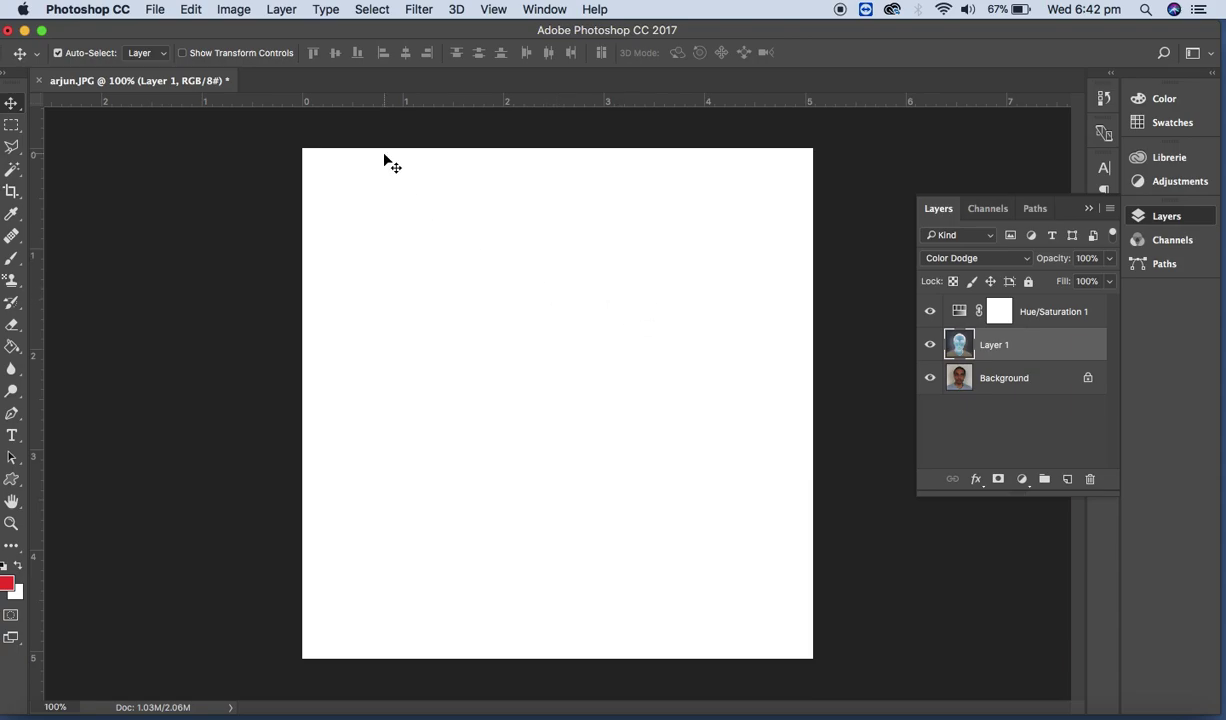
click(414, 10)
mouse_move(427, 212)
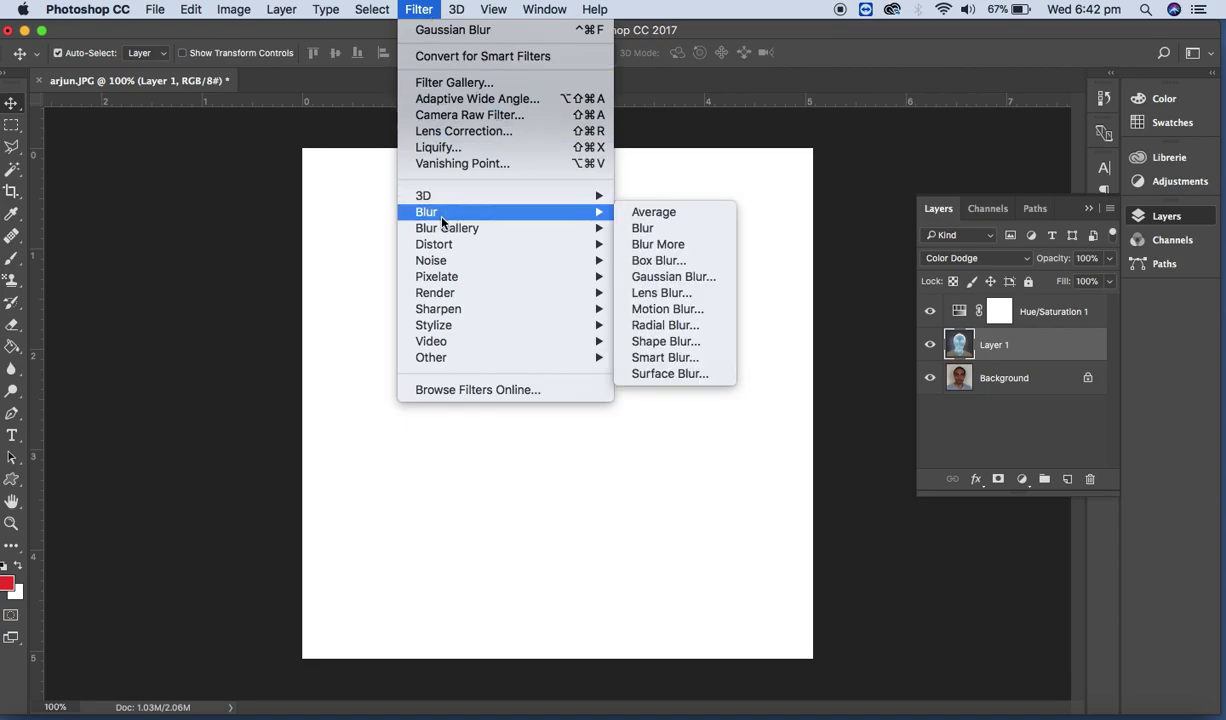
Step: Apply a Gaussian Blur of about 120.7 pixels to Layer 1
click(701, 287)
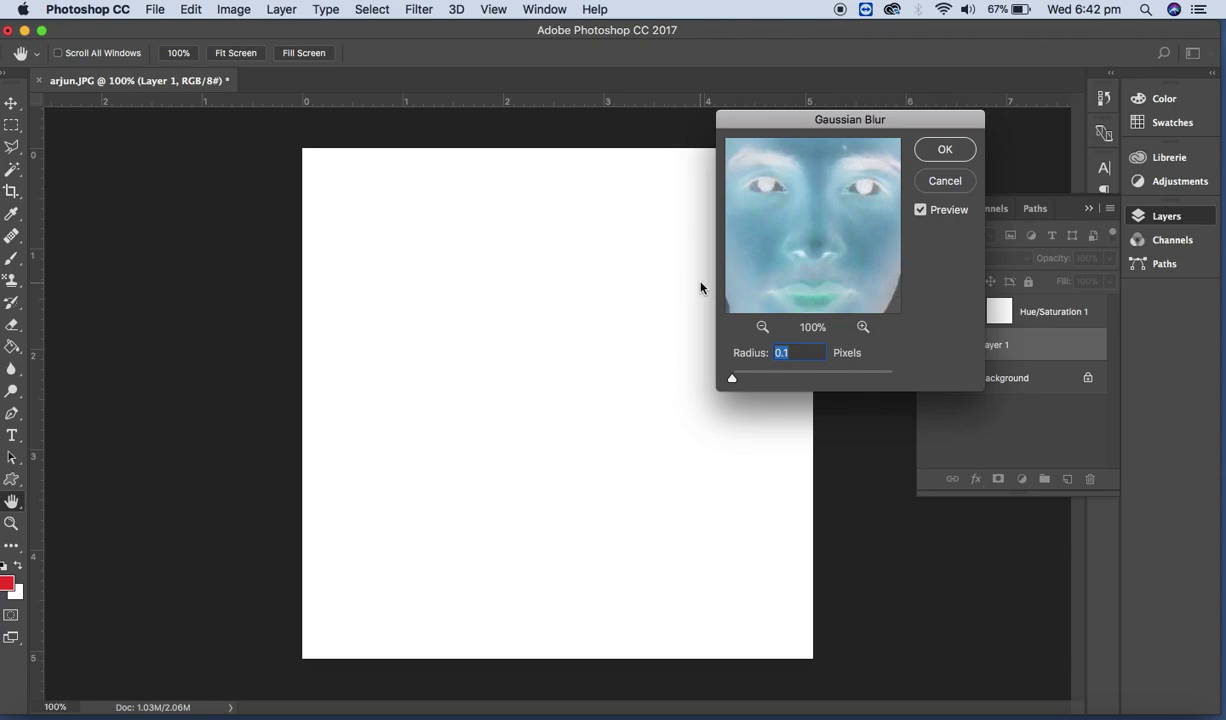
click(732, 380)
drag(732, 380, 776, 377)
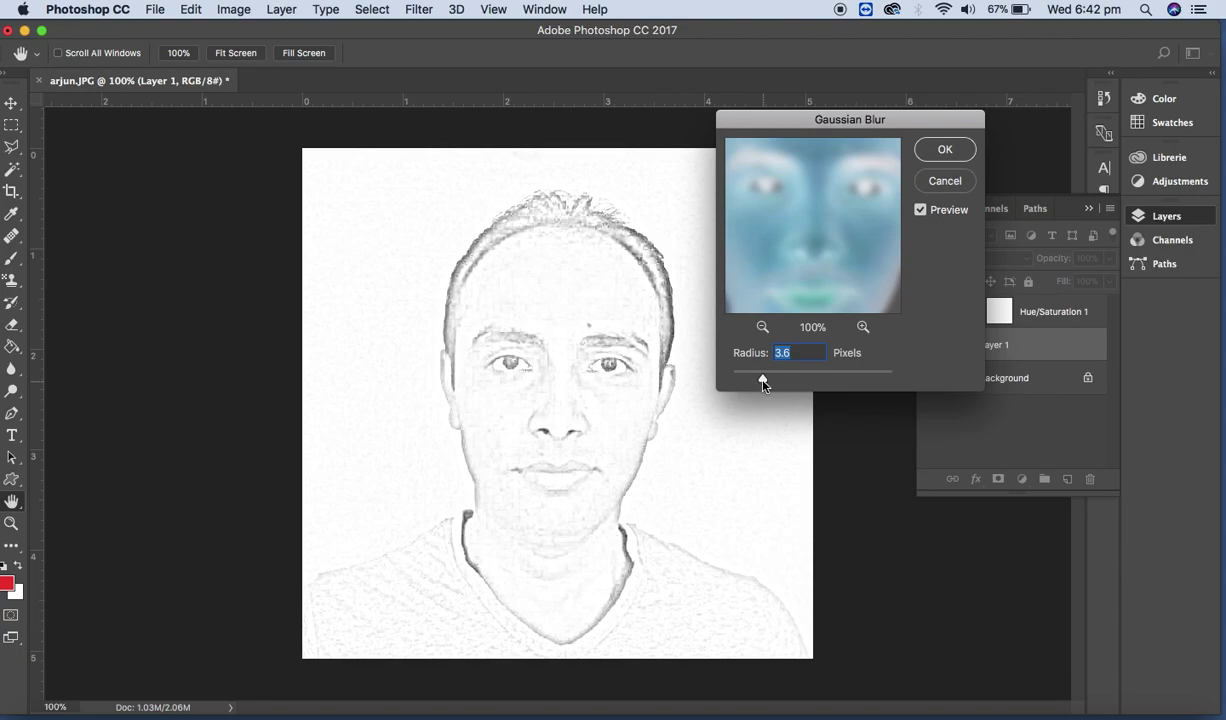
drag(762, 380, 798, 382)
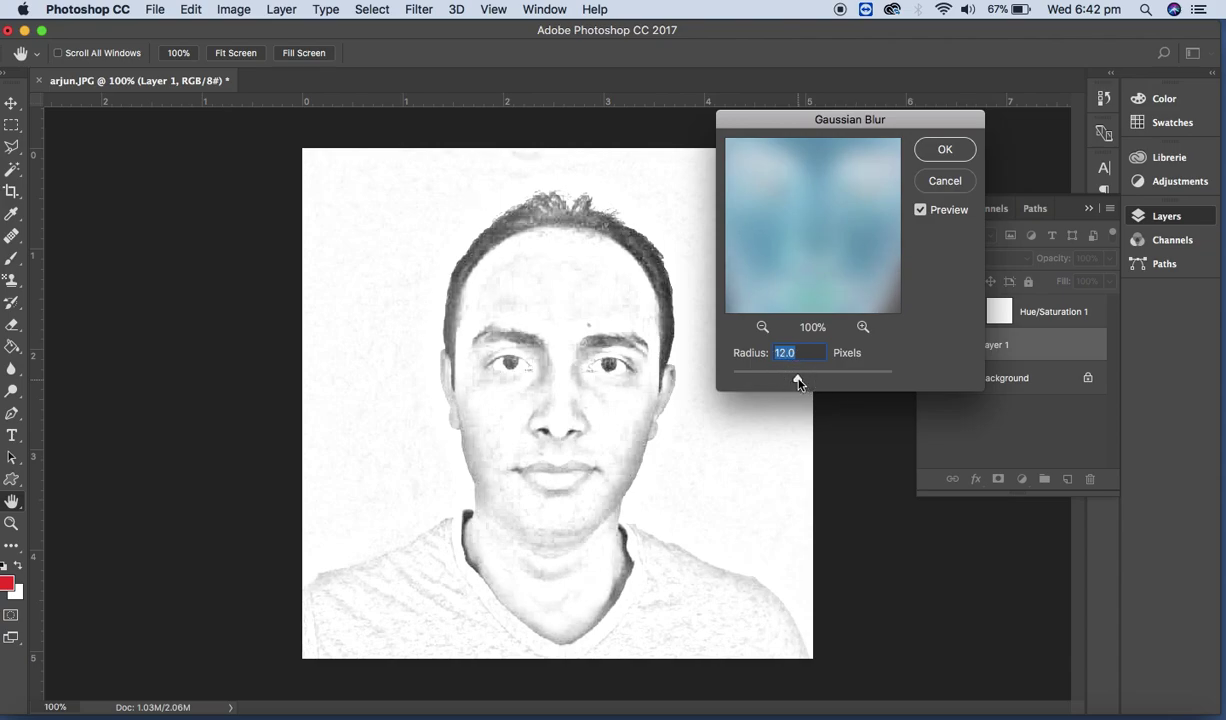
drag(798, 382, 842, 386)
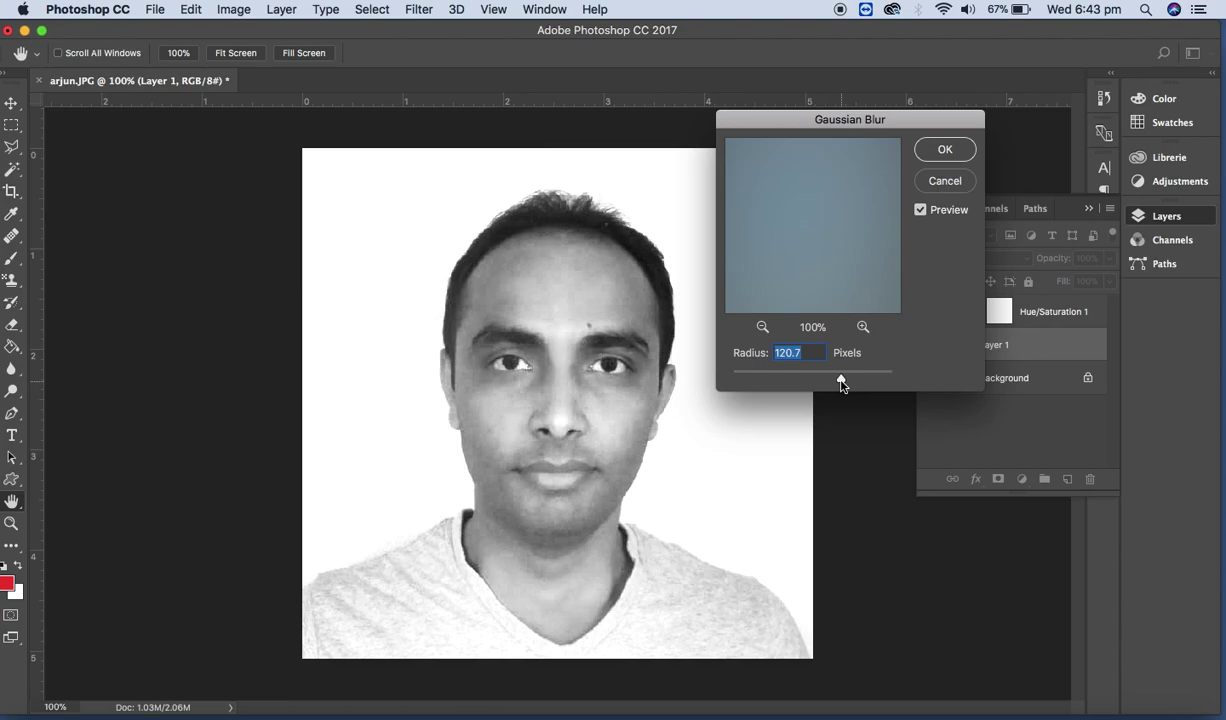
click(946, 151)
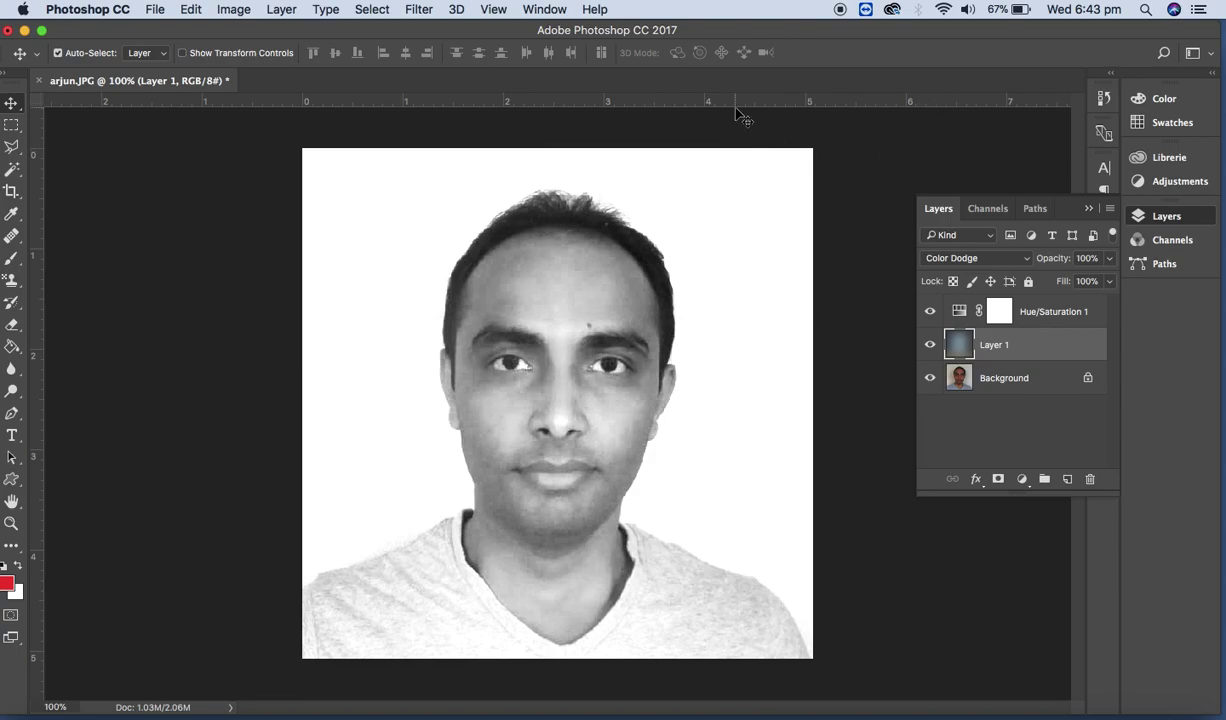
Step: Apply Levels to Layer 1 with the output black level raised to 25
click(232, 12)
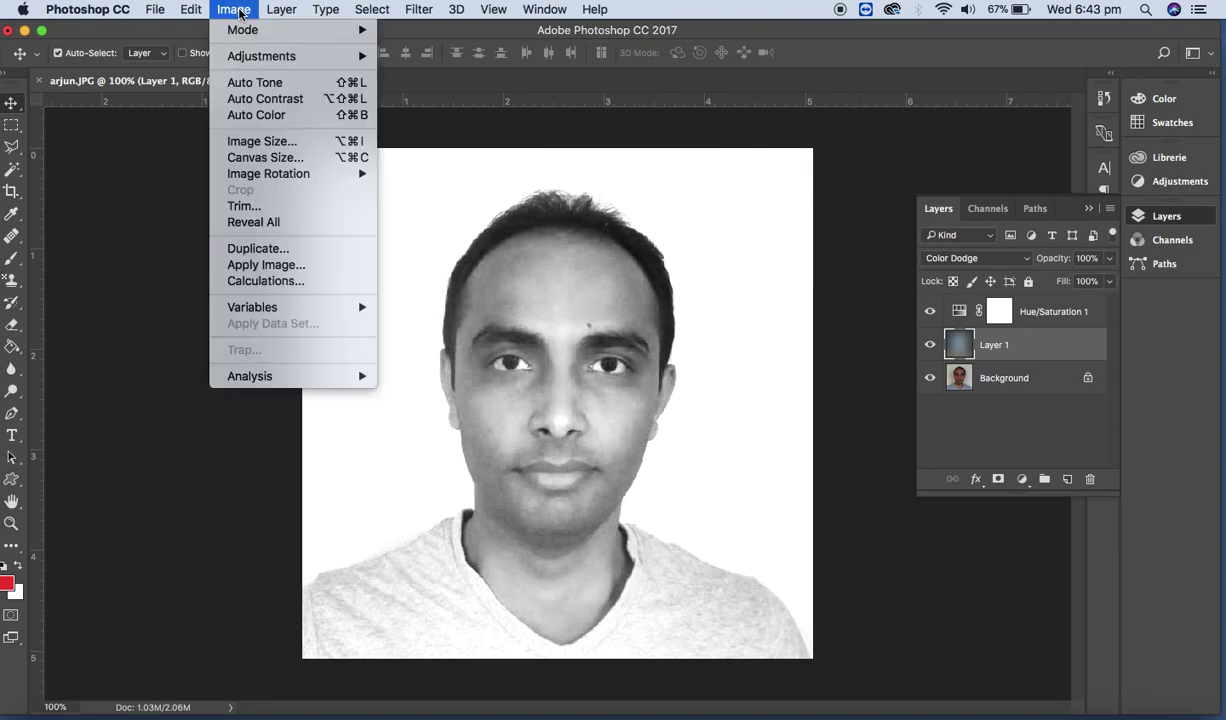
mouse_move(261, 56)
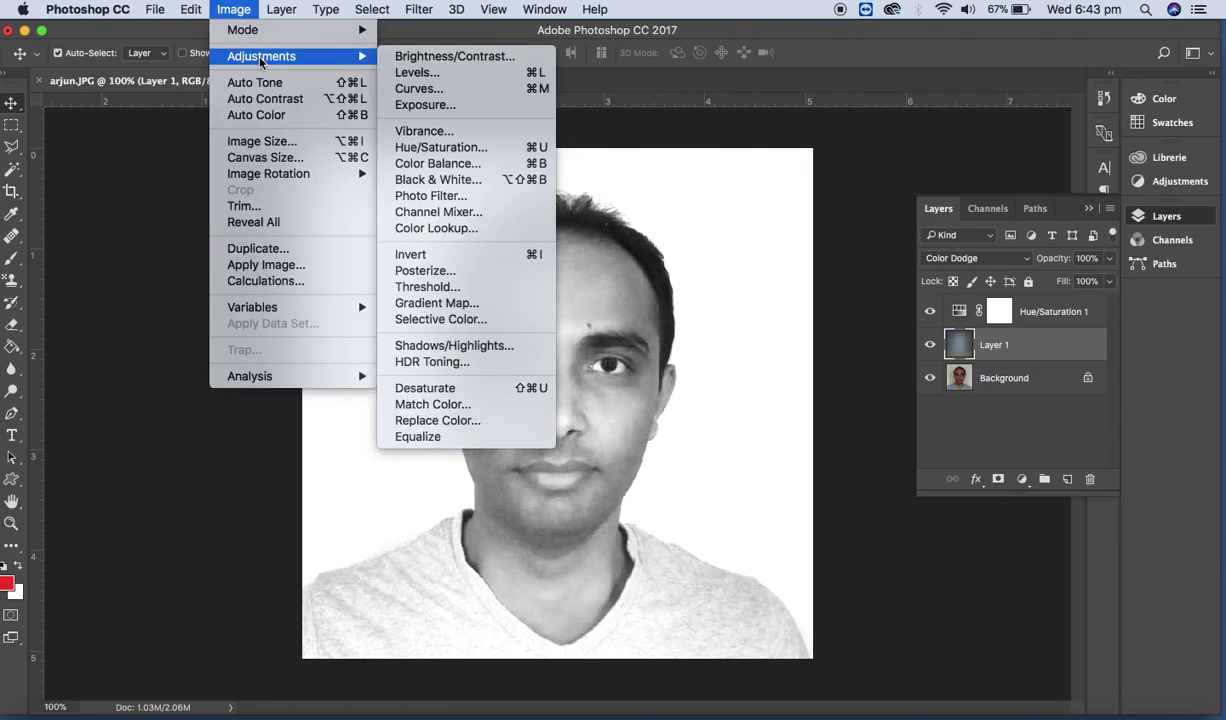
click(414, 73)
click(757, 410)
mouse_move(757, 410)
mouse_down()
mouse_move(801, 410)
mouse_move(777, 410)
mouse_up()
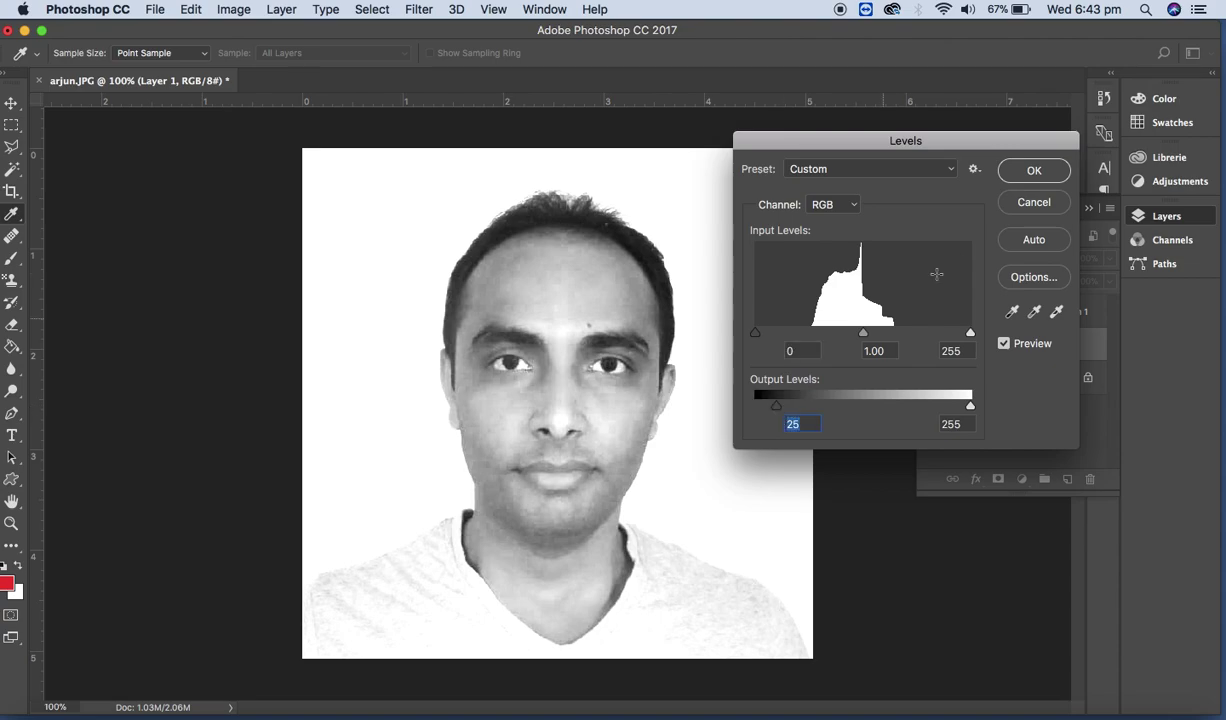
click(1038, 172)
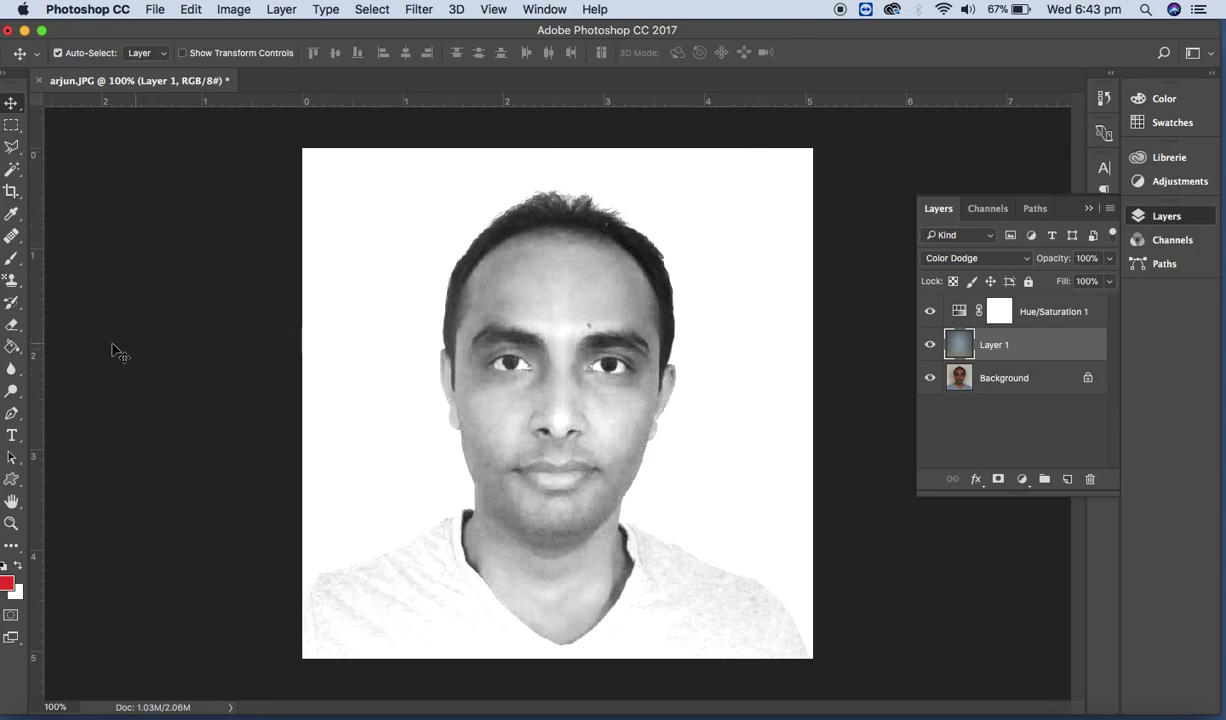
Step: Select the Eraser tool from the toolbar
drag(12, 324, 84, 324)
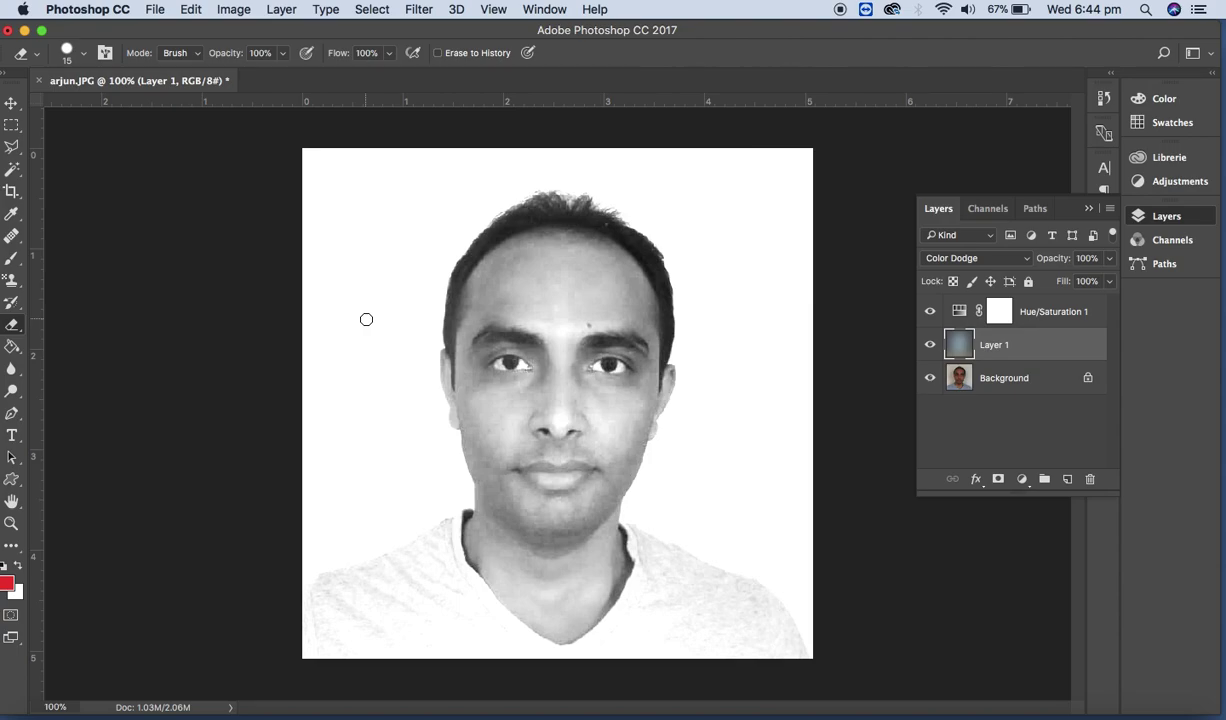
Step: Select Hue/Saturation 1, Layer 1 and Background, then merge them via Layer > Merge Layers
click(1038, 315)
shift+click(1032, 348)
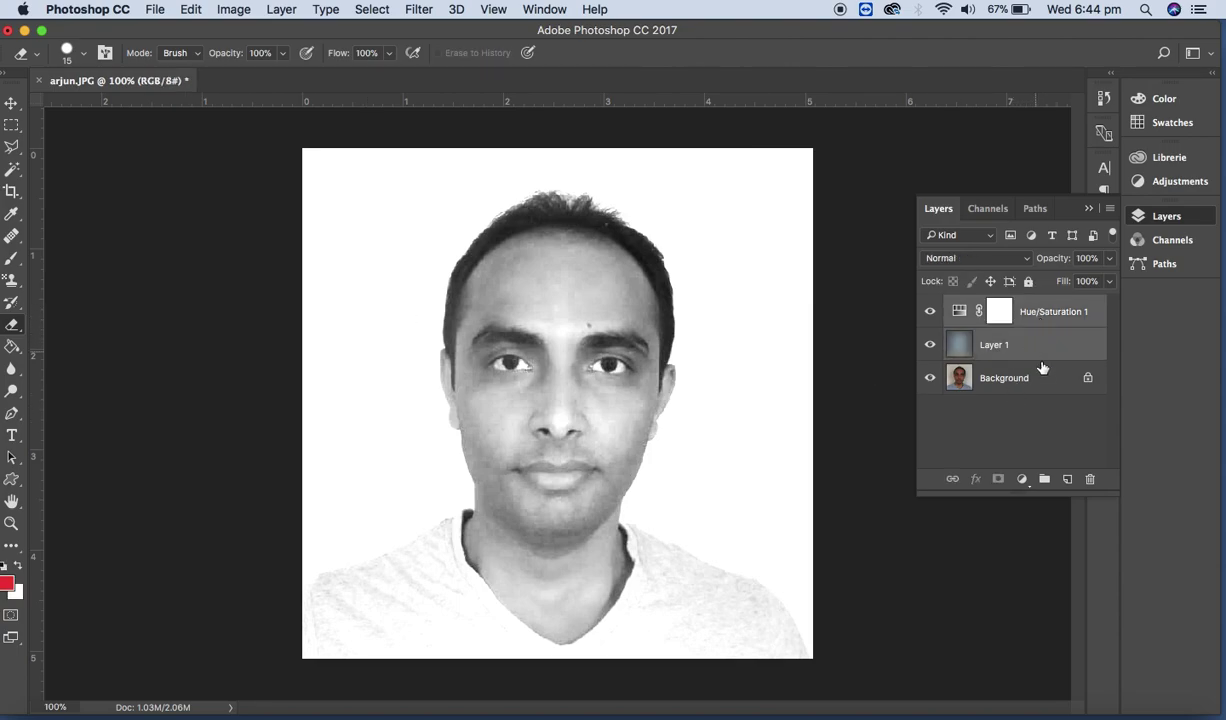
shift+click(1036, 386)
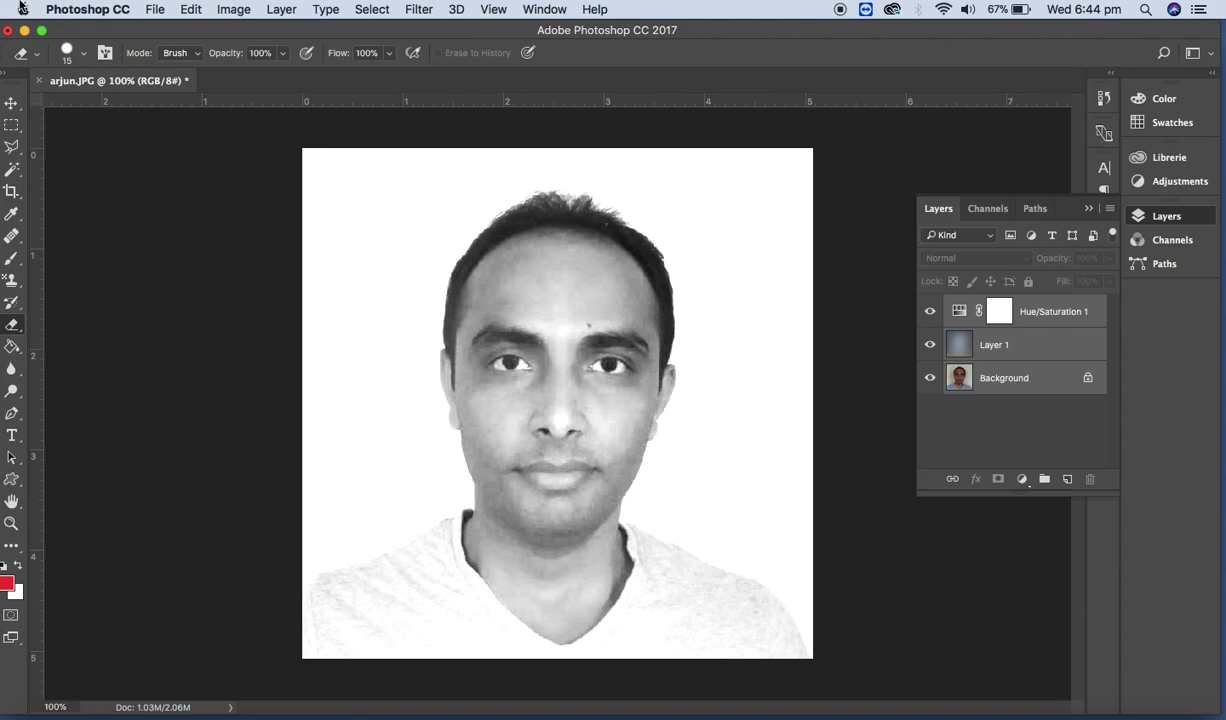
click(285, 9)
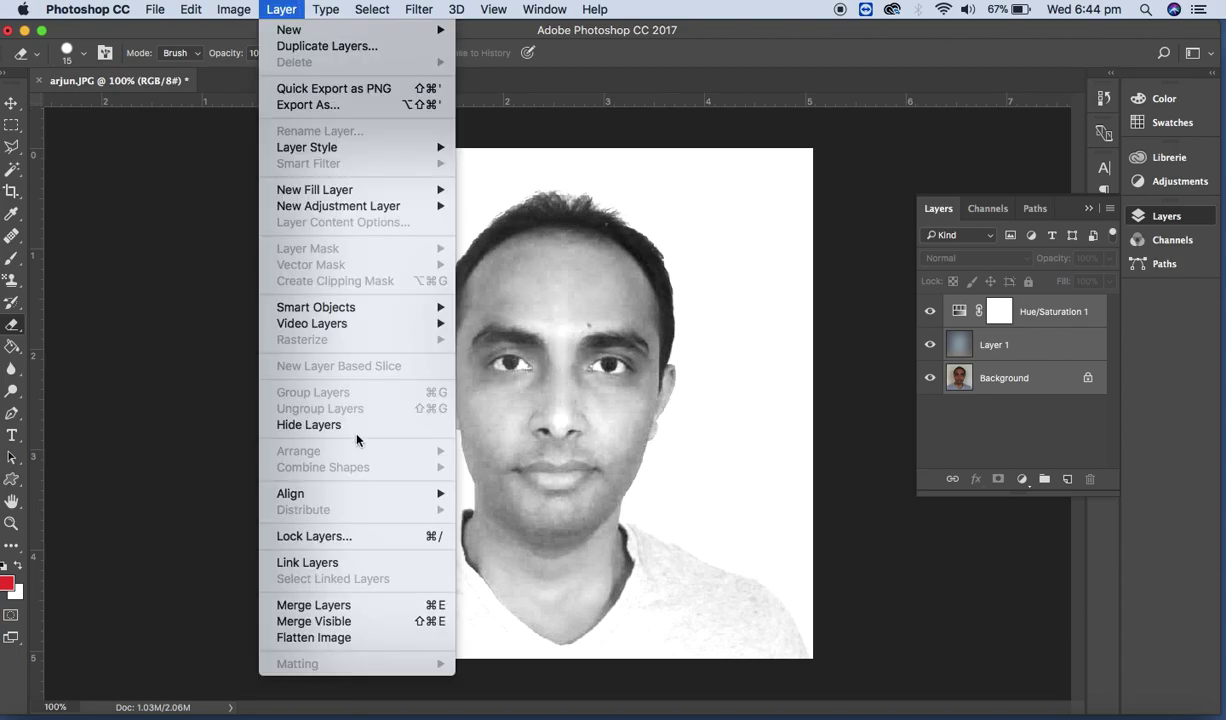
click(405, 605)
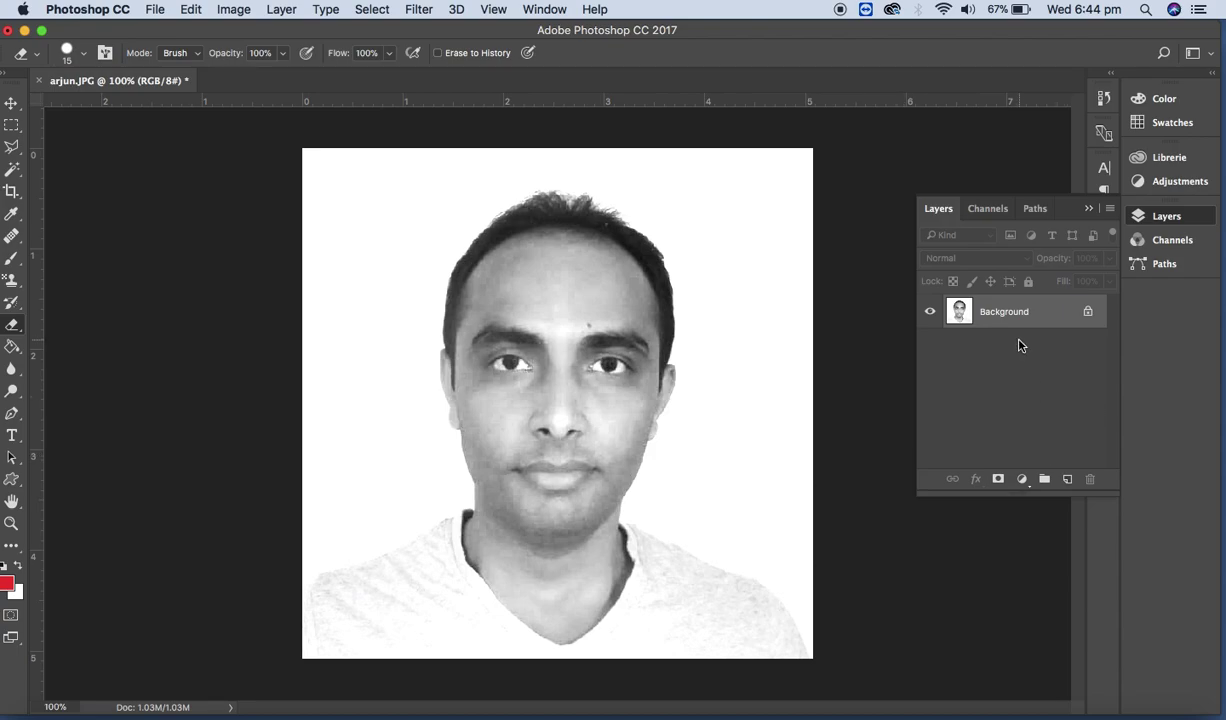